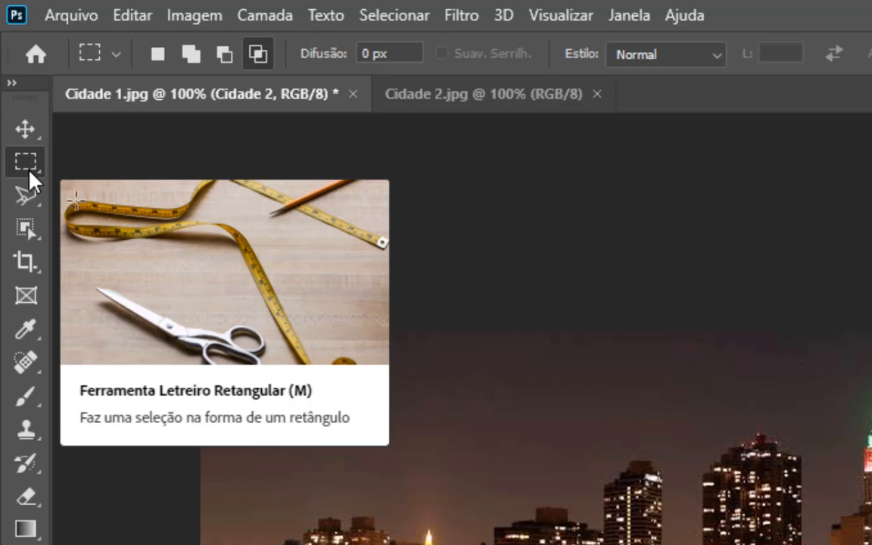
Draw a rectangular selection over the left half of the skyline on the Cidade 2 layer with the Rectangular Marquee tool
{"action": "right_click", "coordinate": [29, 169]}
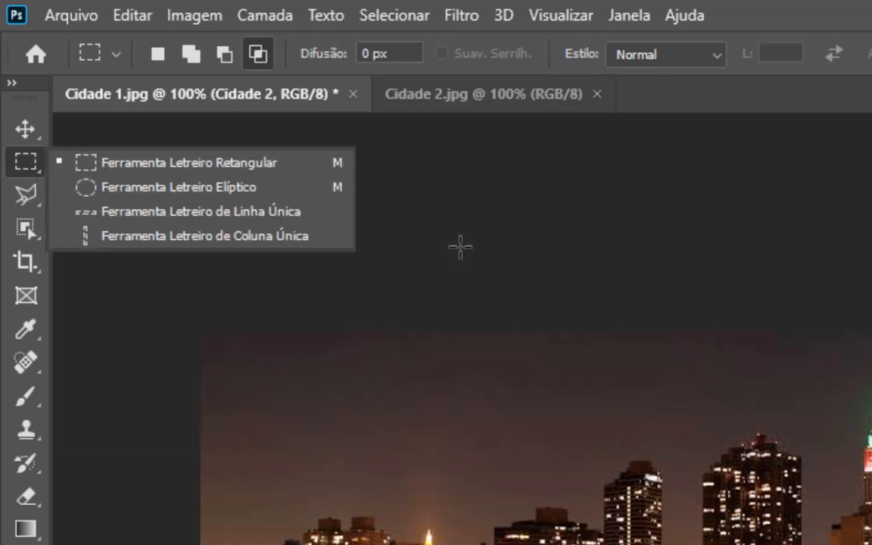
{"action": "left_click", "coordinate": [459, 247]}
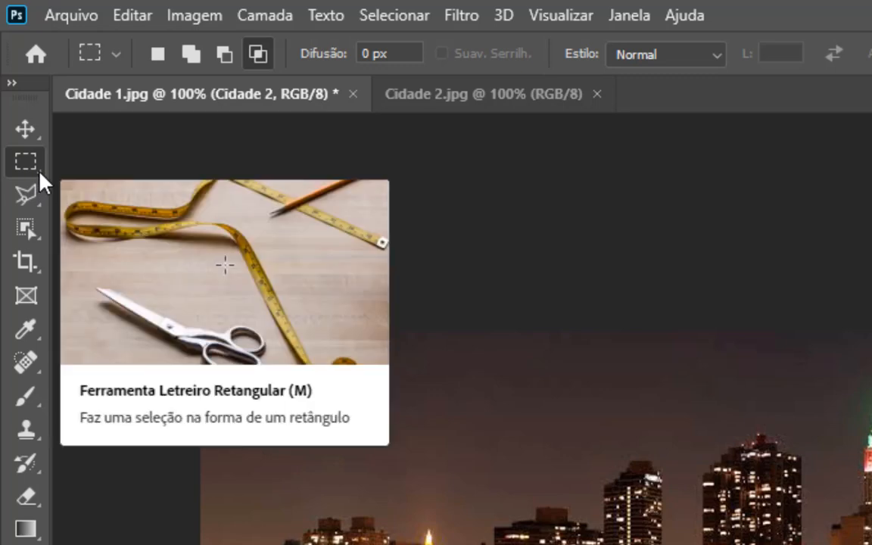
{"action": "right_click", "coordinate": [39, 173]}
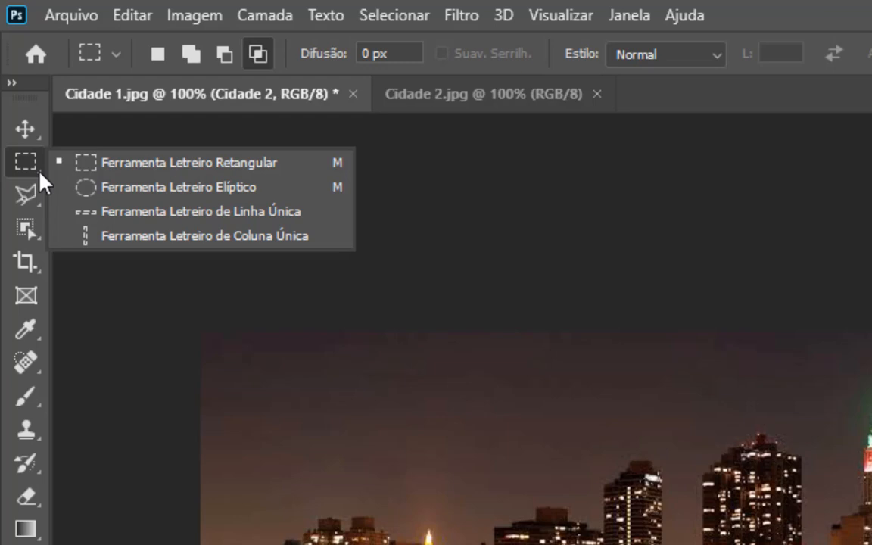
{"action": "left_click", "coordinate": [127, 163]}
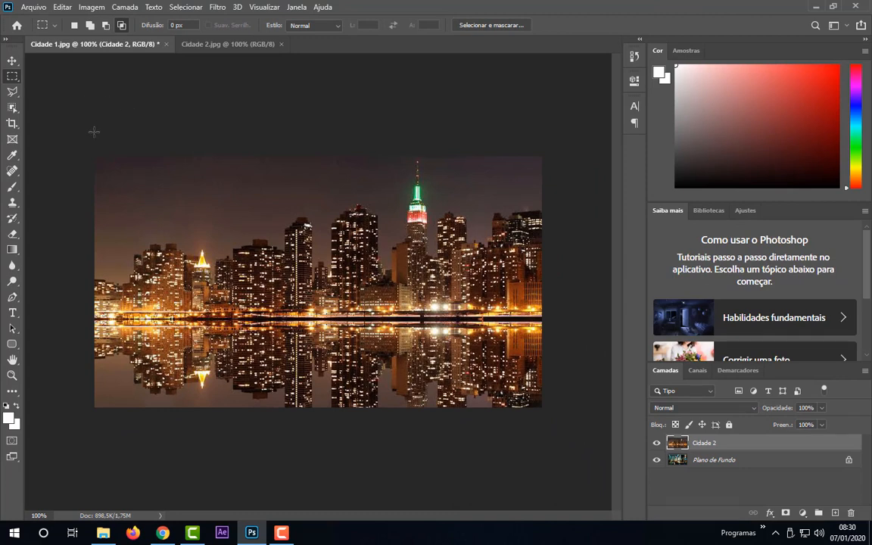
{"action": "key", "text": "v"}
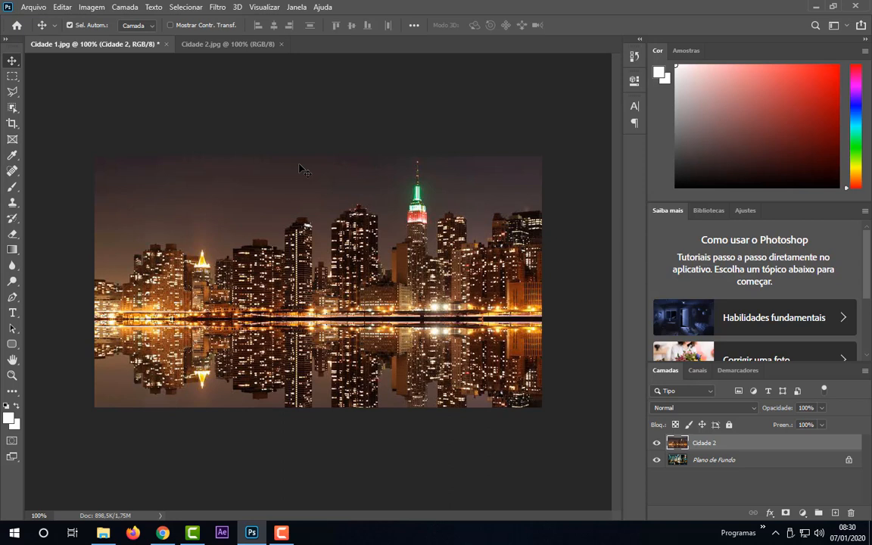
{"action": "key", "text": "m"}
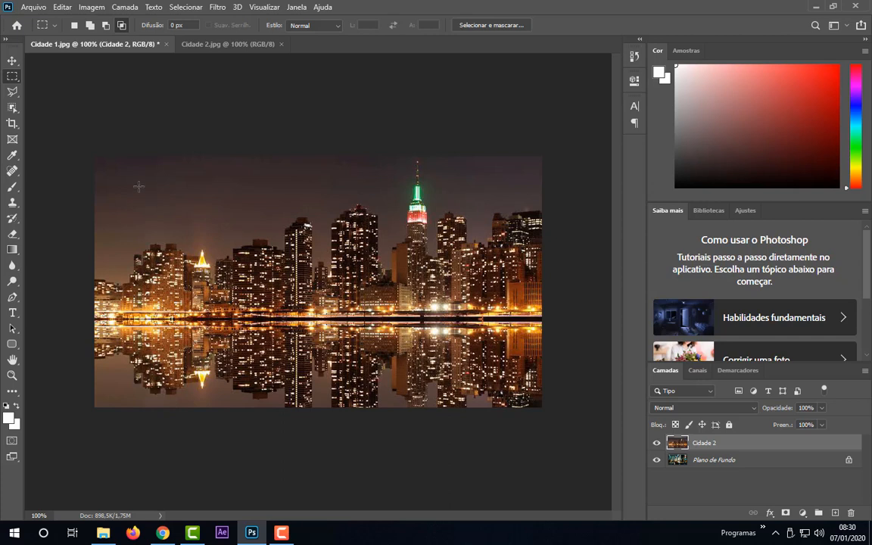
{"action": "left_click_drag", "start_coordinate": [138, 186], "coordinate": [233, 259]}
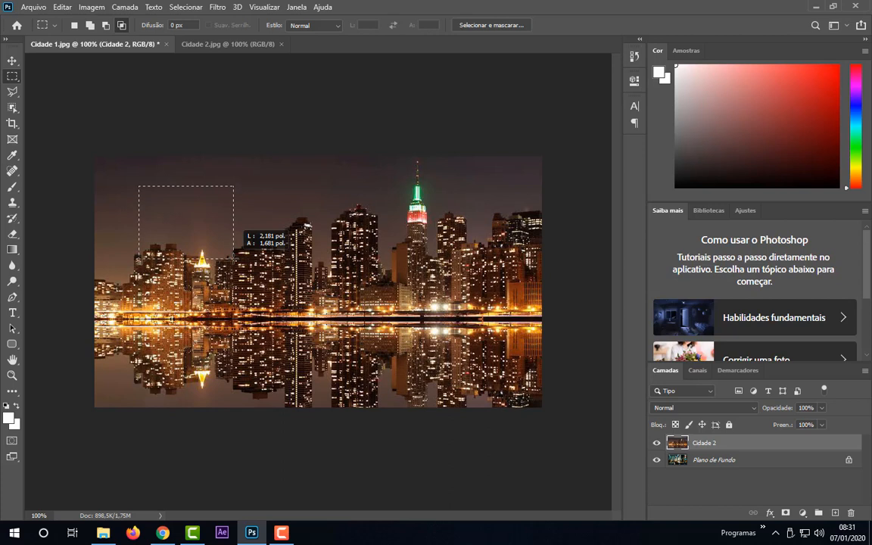
{"action": "left_click_drag", "start_coordinate": [233, 258], "coordinate": [350, 324]}
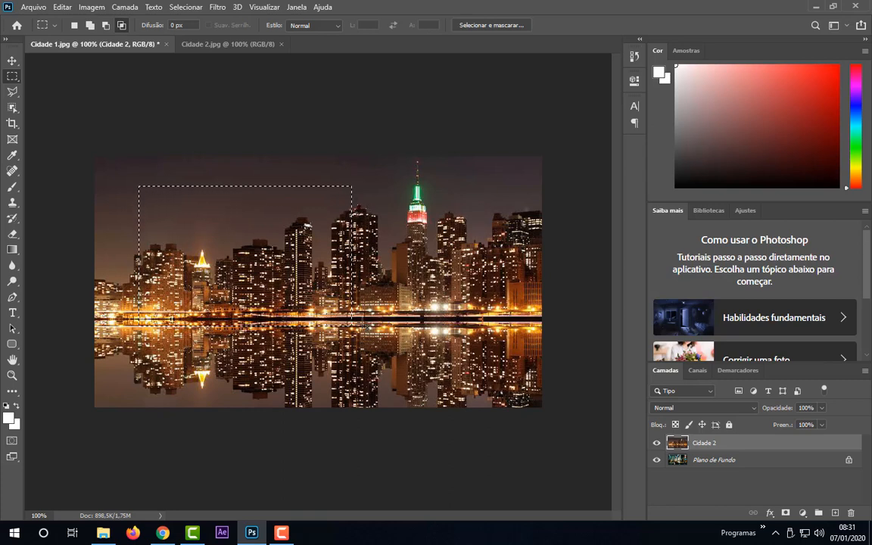
Try moving the selected skyline area right over the illuminated tower, and undo the move
{"action": "key", "text": "v"}
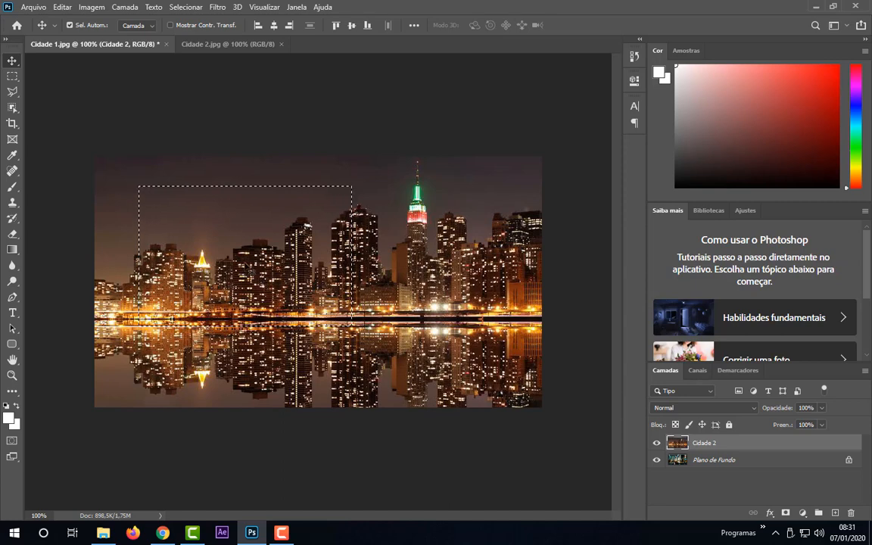
{"action": "left_click_drag", "start_coordinate": [191, 259], "coordinate": [327, 275]}
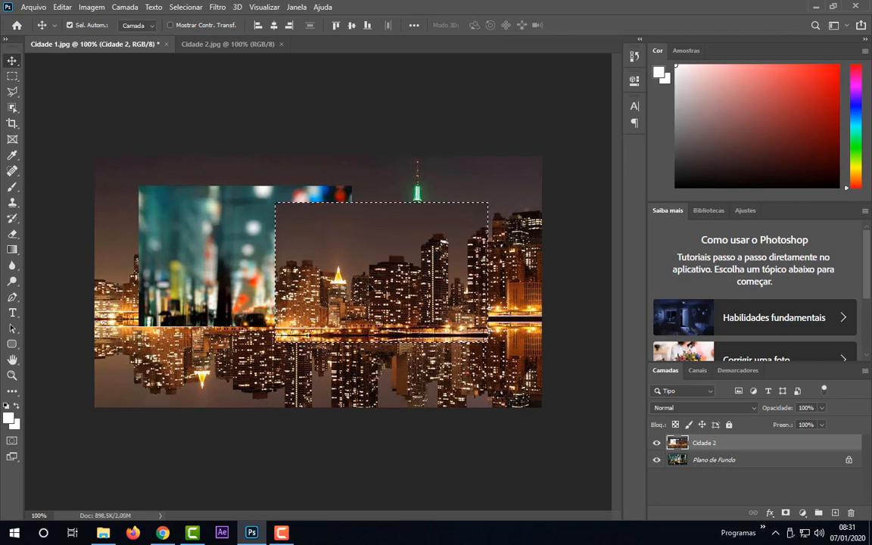
{"action": "key", "text": "ctrl+z"}
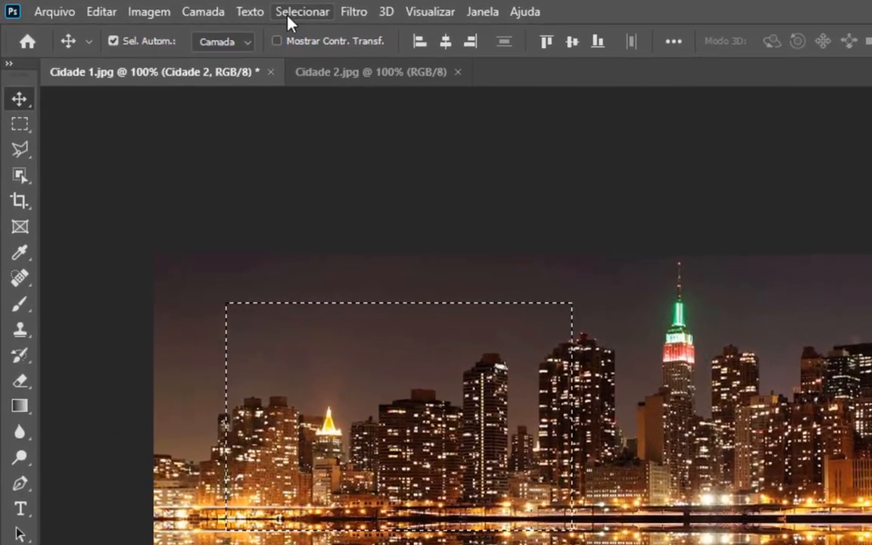
Clear the rectangular selection on the left half of the skyline
{"action": "left_click", "coordinate": [182, 8]}
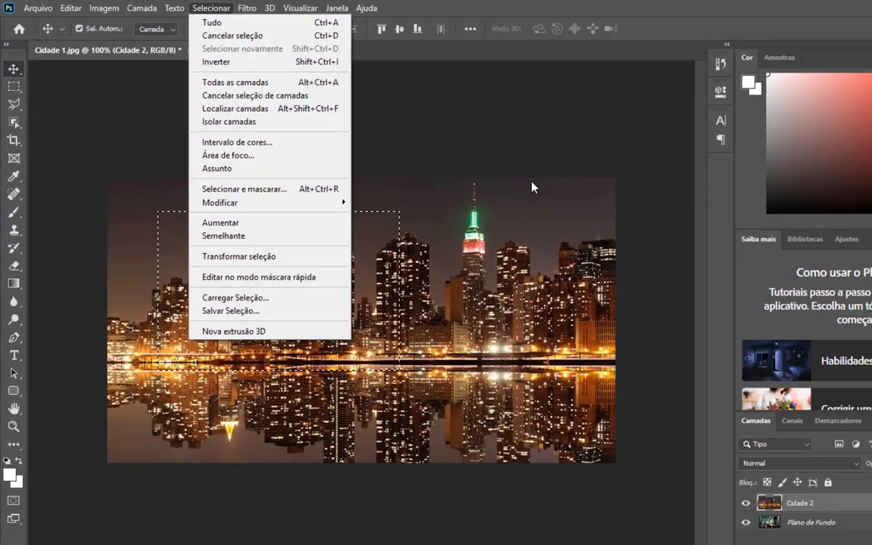
{"action": "left_click", "coordinate": [790, 231]}
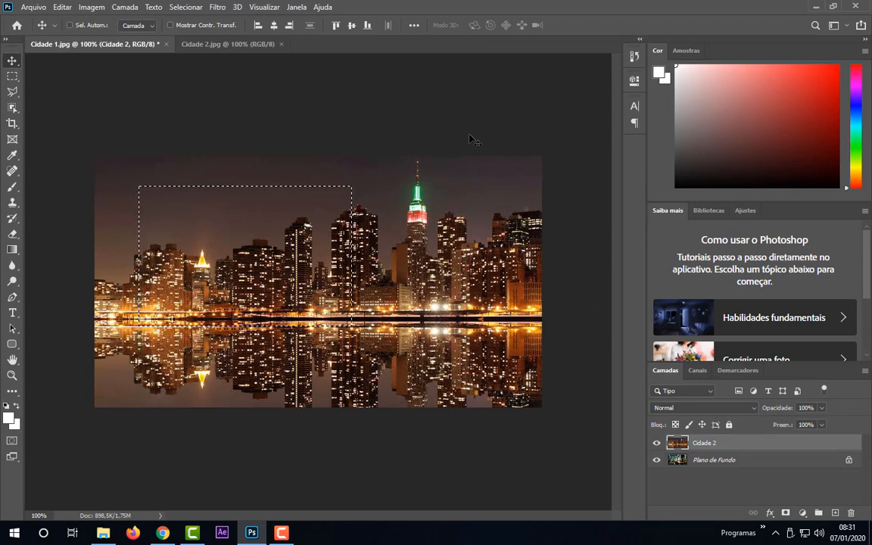
{"action": "key", "text": "ctrl+d"}
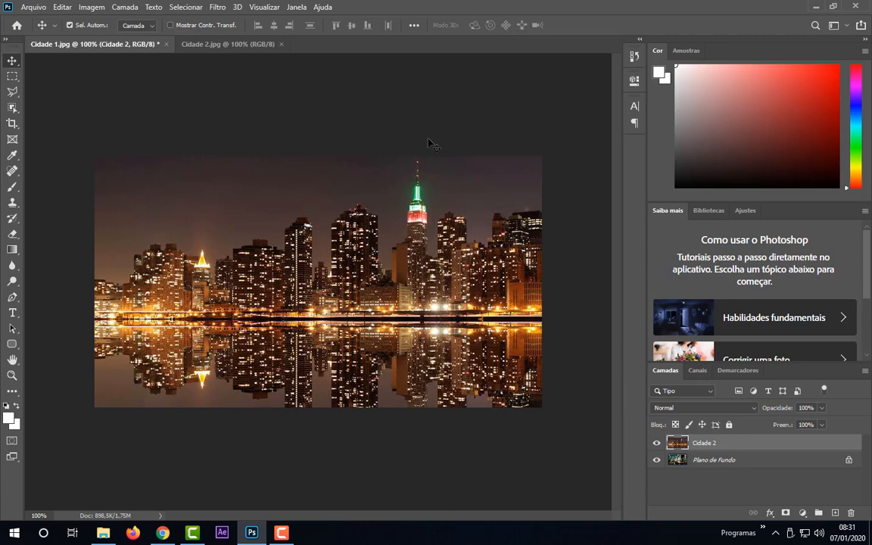
Draw a rectangular marquee selection from the upper-left sky to the waterline and deselect it
{"action": "key", "text": "m"}
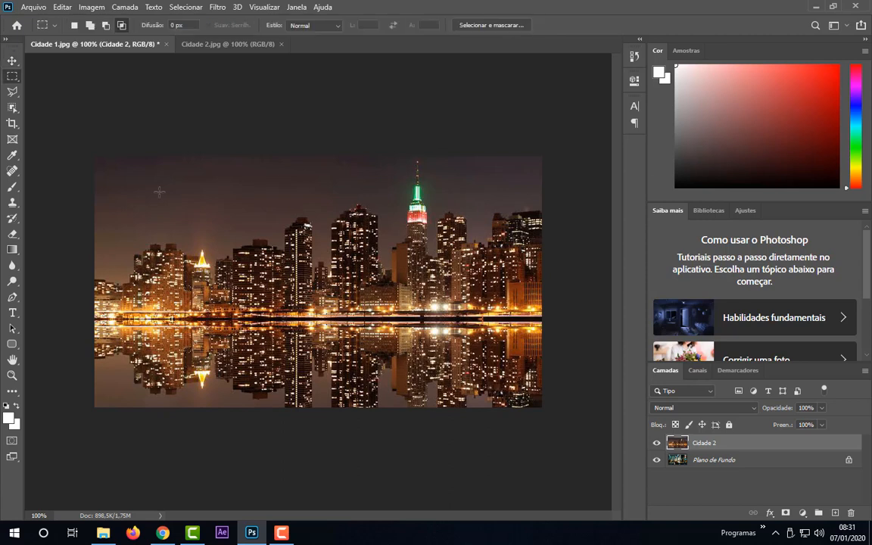
{"action": "left_click_drag", "start_coordinate": [163, 191], "coordinate": [363, 319]}
{"action": "key", "text": "ctrl+d"}
Draw successive rectangular selections in new-selection mode, ending with one over the central buildings and their reflection
{"action": "left_click_drag", "start_coordinate": [127, 183], "coordinate": [356, 304]}
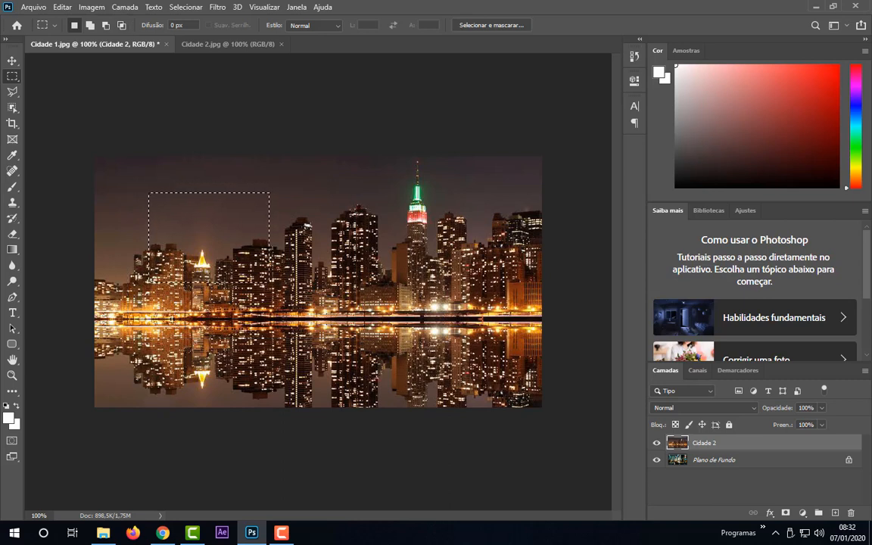
{"action": "left_click_drag", "start_coordinate": [435, 354], "coordinate": [229, 235]}
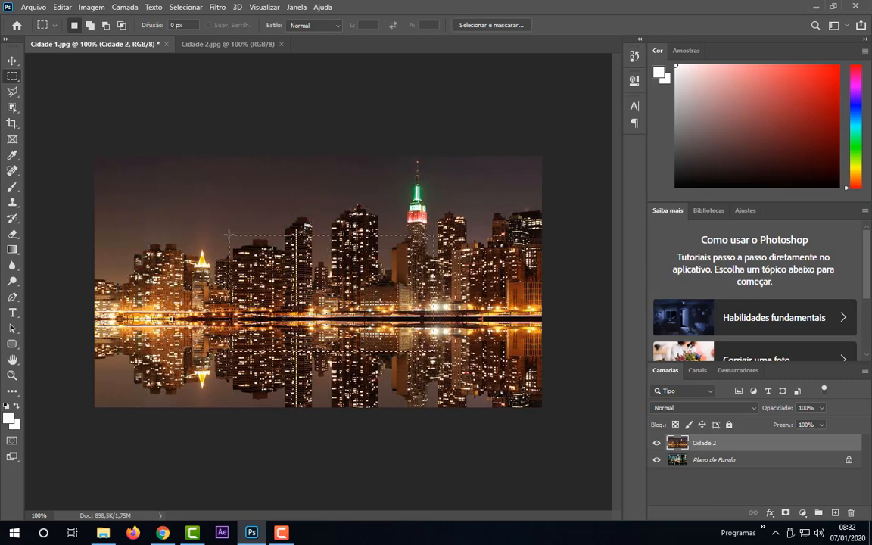
{"action": "left_click_drag", "start_coordinate": [272, 185], "coordinate": [445, 334]}
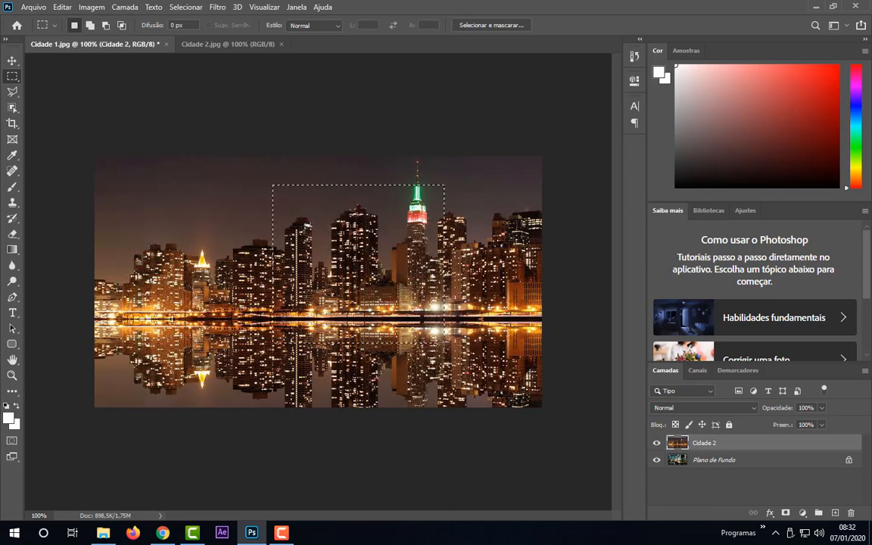
{"action": "left_click_drag", "start_coordinate": [133, 187], "coordinate": [286, 344]}
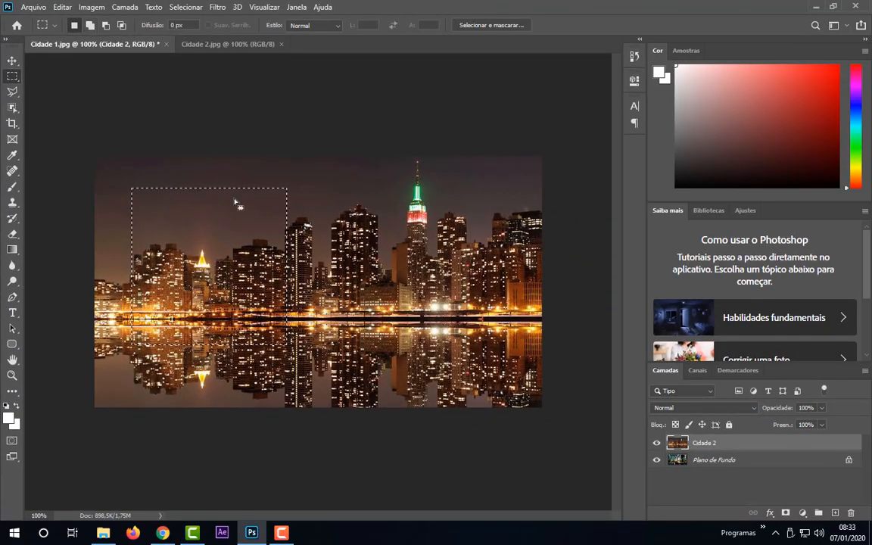
{"action": "left_click_drag", "start_coordinate": [350, 252], "coordinate": [234, 368]}
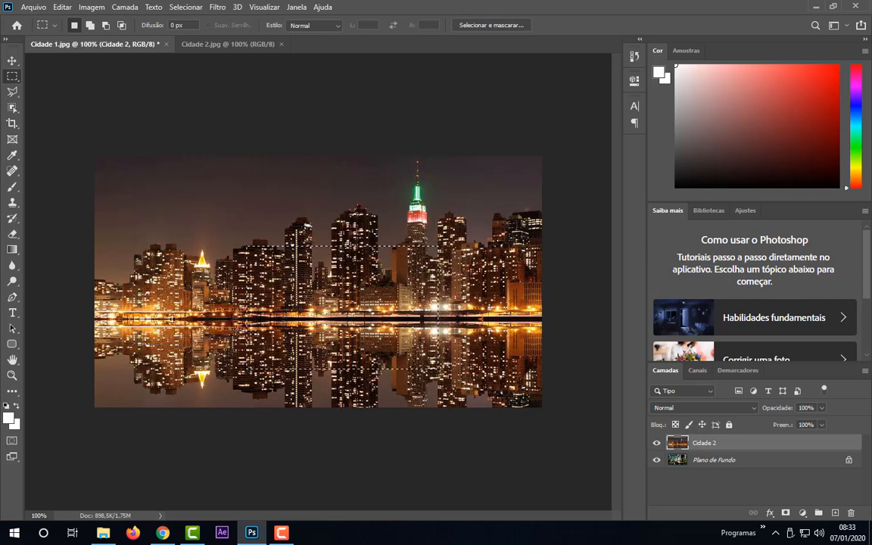
Add an overlapping rectangle over the left buildings to the selection and delete the combined area from the Cidade 2 layer
{"action": "left_click", "coordinate": [89, 25]}
{"action": "left_click_drag", "start_coordinate": [226, 255], "coordinate": [303, 195]}
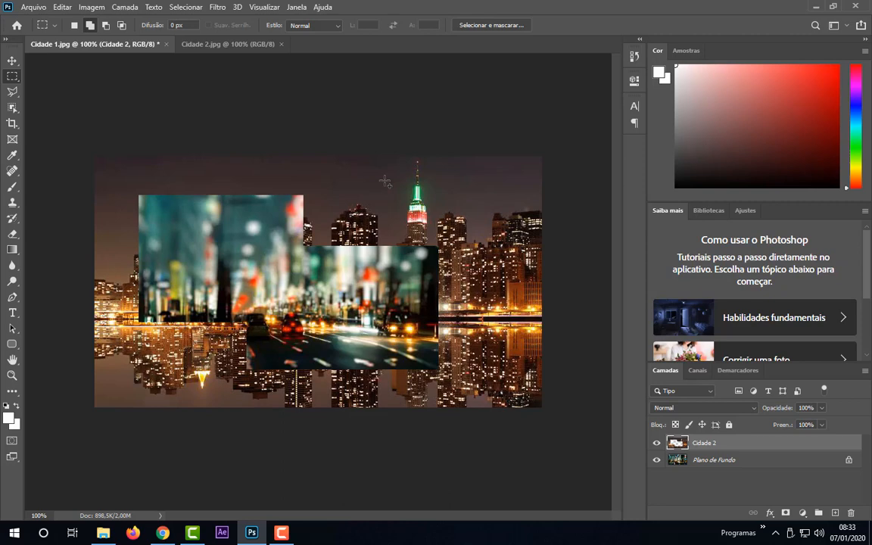
{"action": "key", "text": "Delete"}
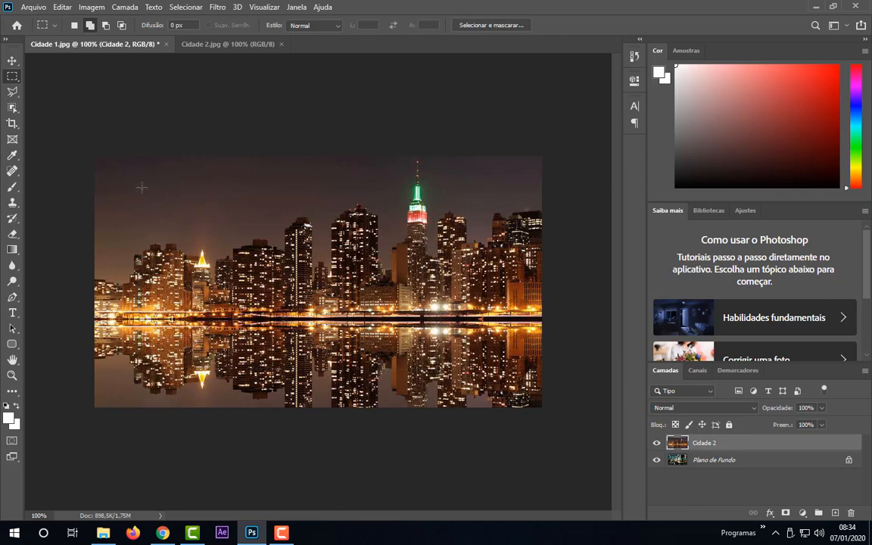
Draw a rectangular selection over the left buildings, subtract an overlapping rectangle from its right side, and deselect
{"action": "left_click_drag", "start_coordinate": [239, 249], "coordinate": [306, 407]}
{"action": "key", "text": "alt"}
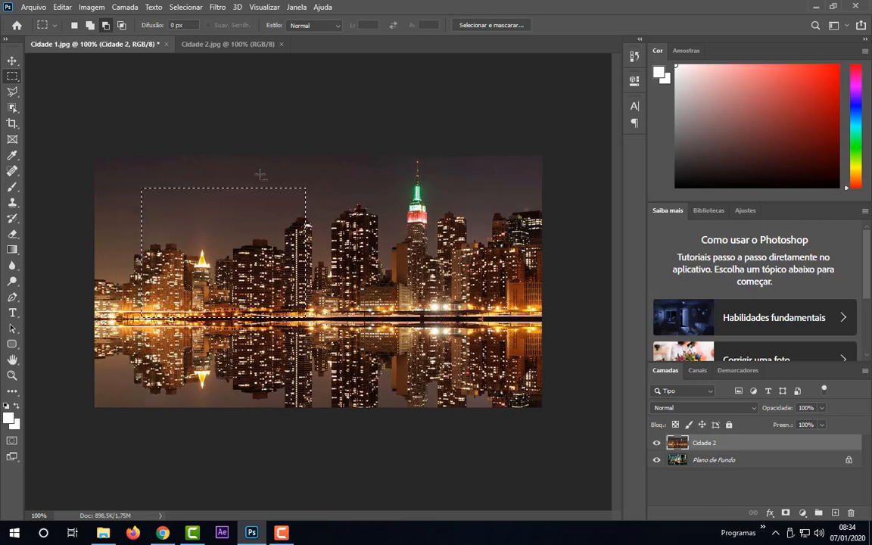
{"action": "left_click_drag", "start_coordinate": [260, 174], "coordinate": [316, 320]}
{"action": "key", "text": "ctrl+d"}
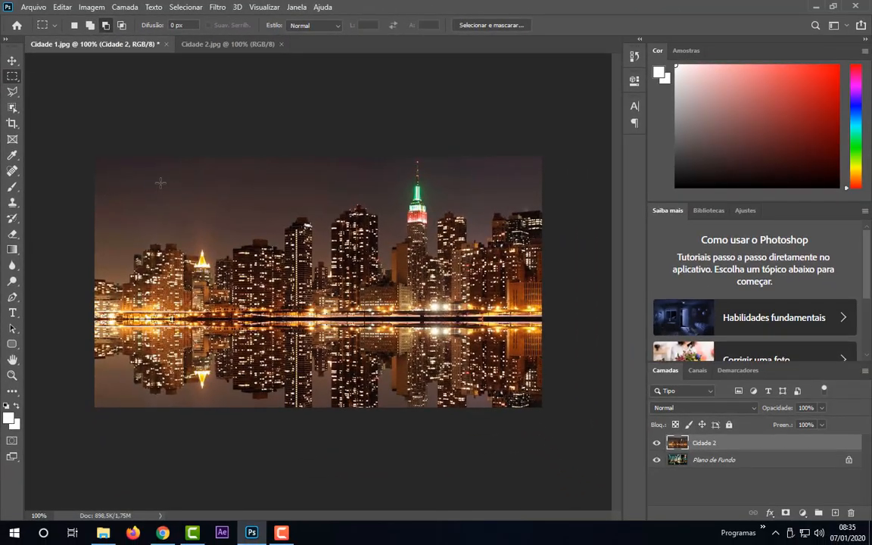
Draw a rectangular selection over the left skyline, intersect it with an overlapping rectangle over the central buildings, and deselect
{"action": "left_click_drag", "start_coordinate": [161, 183], "coordinate": [353, 321]}
{"action": "left_click", "coordinate": [121, 25]}
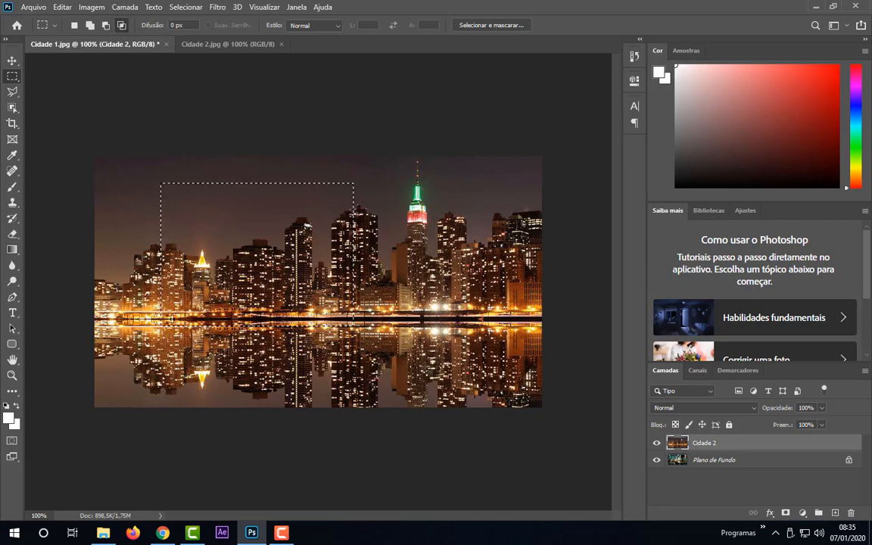
{"action": "left_click_drag", "start_coordinate": [426, 367], "coordinate": [260, 173]}
{"action": "key", "text": "ctrl+d"}
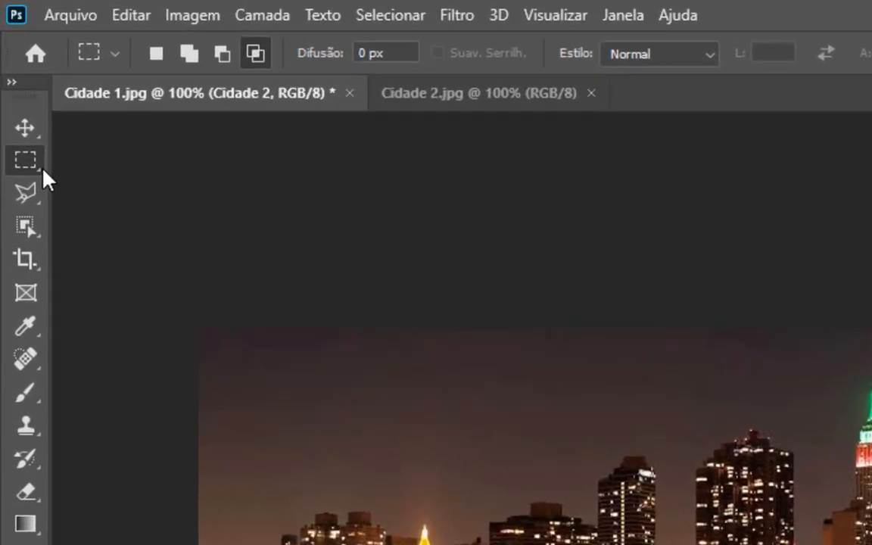
Draw trial Elliptical Marquee selections over the skyline, including a circle about 2.8 inches across over the left buildings, and clear them
{"action": "right_click", "coordinate": [19, 80]}
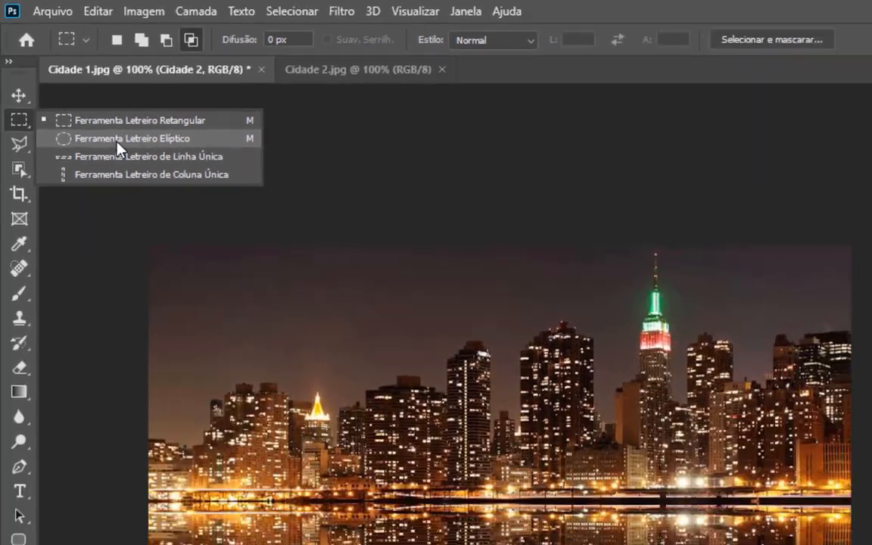
{"action": "left_click", "coordinate": [161, 191]}
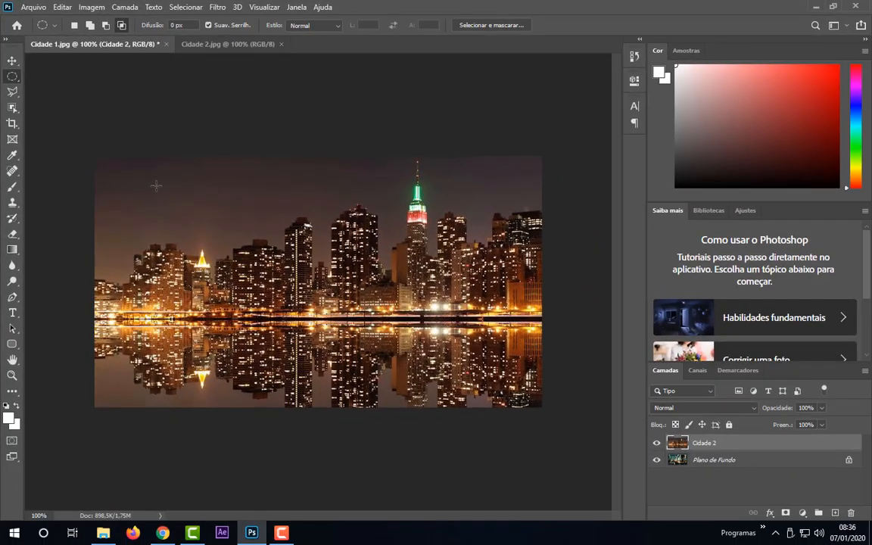
{"action": "mouse_move", "coordinate": [155, 186]}
{"action": "left_mouse_down"}
{"action": "mouse_move", "coordinate": [227, 227]}
{"action": "mouse_move", "coordinate": [302, 322]}
{"action": "left_mouse_up"}
{"action": "left_click_drag", "start_coordinate": [361, 202], "coordinate": [434, 299]}
{"action": "left_click_drag", "start_coordinate": [169, 199], "coordinate": [295, 323]}
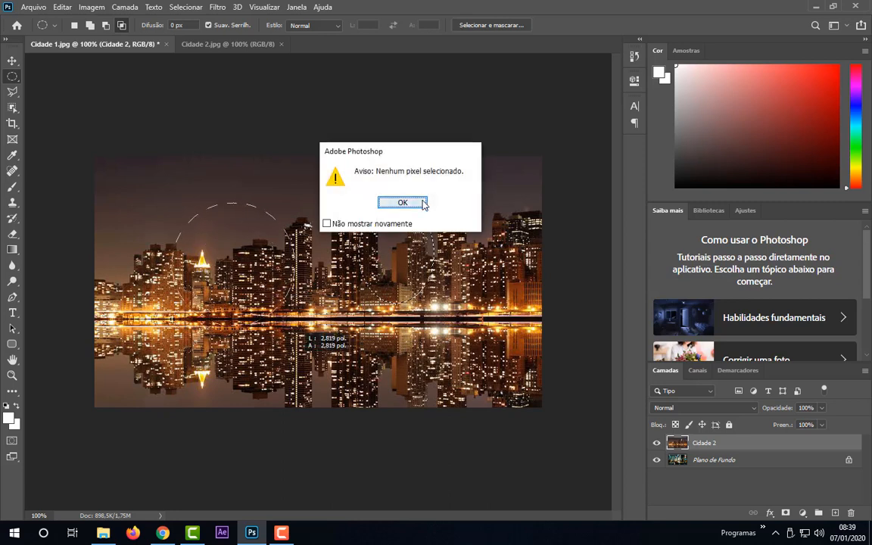
{"action": "left_click", "coordinate": [424, 204]}
{"action": "left_click_drag", "start_coordinate": [153, 201], "coordinate": [270, 274]}
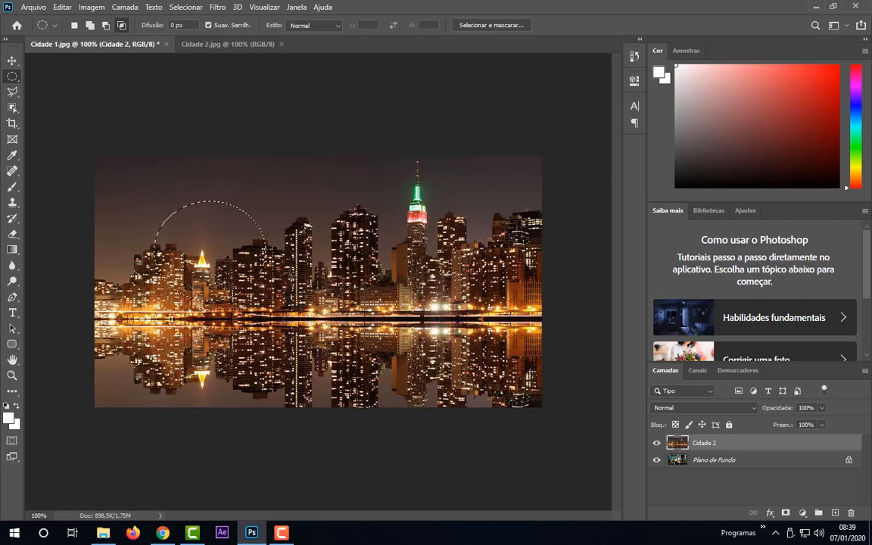
{"action": "left_click", "coordinate": [324, 210]}
Try deleting a circular area over the buildings left of centre from the Cidade 2 layer, and undo and deselect it
{"action": "left_click_drag", "start_coordinate": [217, 227], "coordinate": [352, 312]}
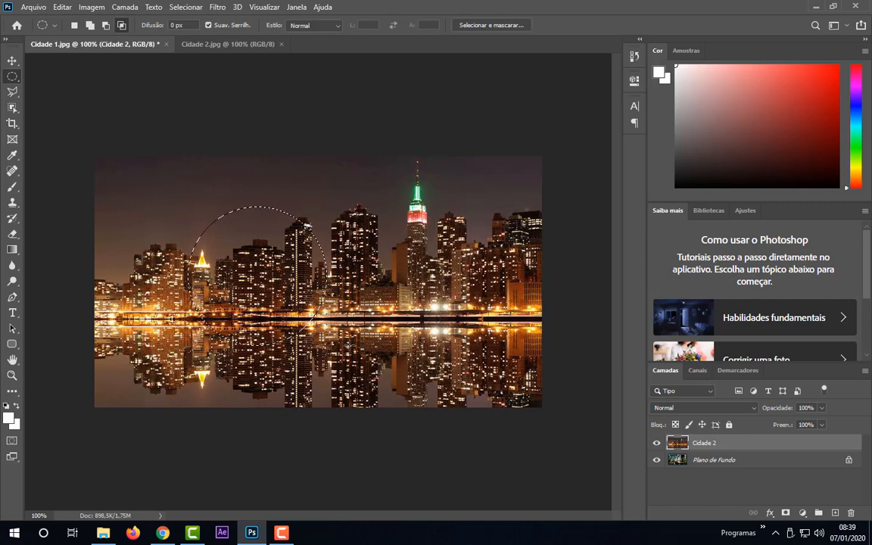
{"action": "key", "text": "Delete"}
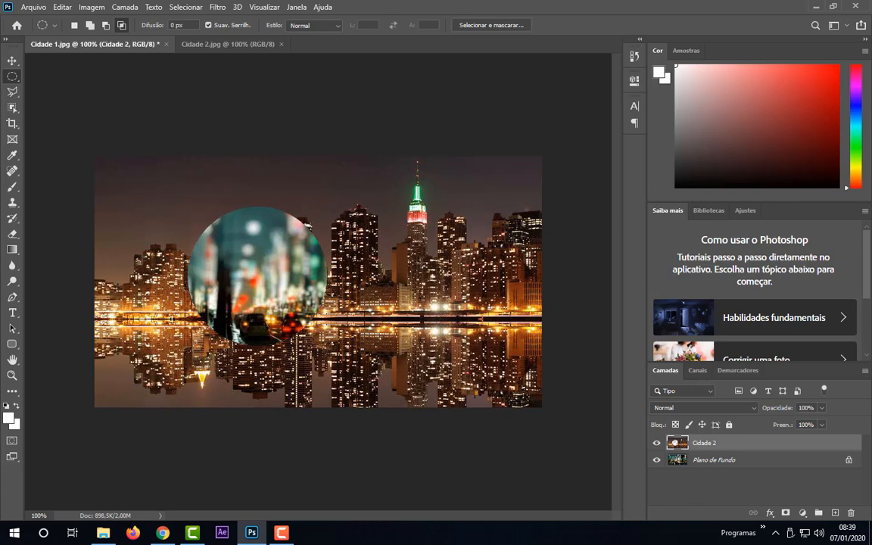
{"action": "key", "text": "ctrl+z"}
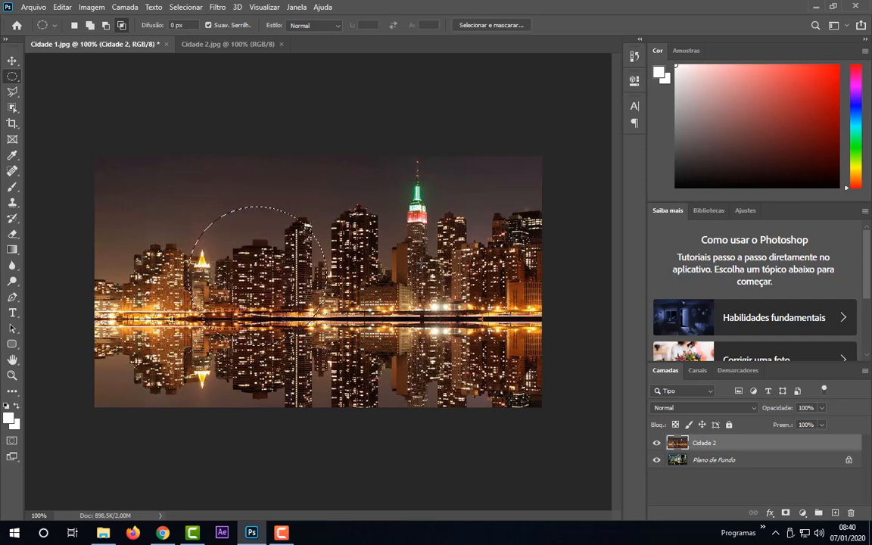
{"action": "key", "text": "ctrl+d"}
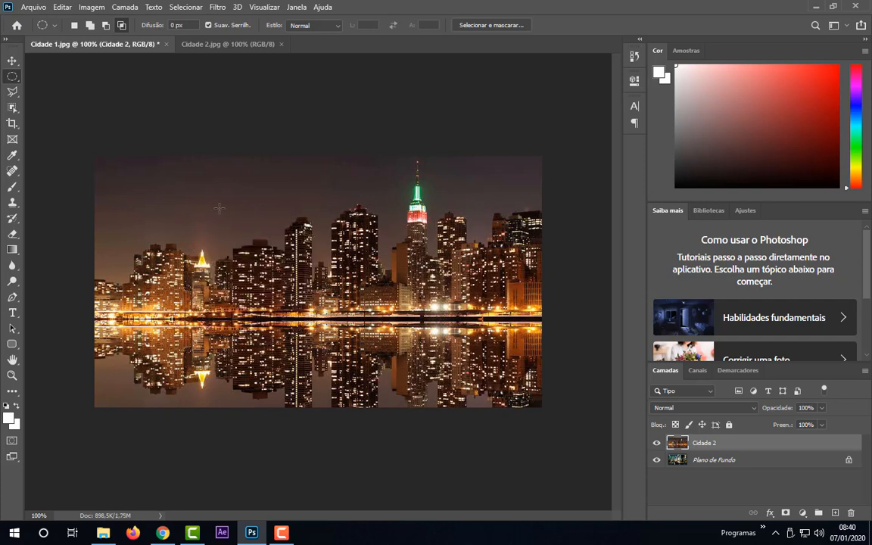
Draw a circular selection over the left buildings and set the Elliptical Marquee to new-selection mode
{"action": "left_click_drag", "start_coordinate": [133, 186], "coordinate": [260, 312]}
{"action": "left_click", "coordinate": [75, 26]}
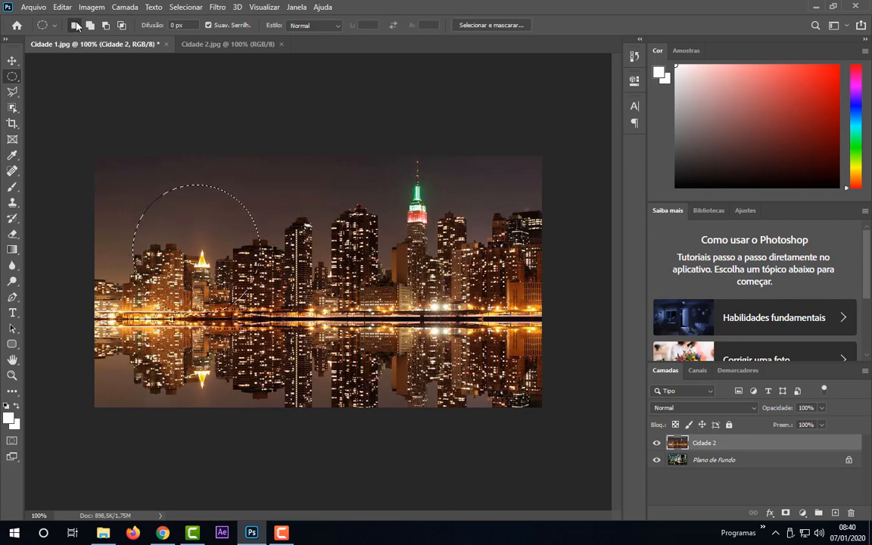
Combine two overlapping elliptical selections over the central buildings in add-to-selection mode, delete that area from the Cidade 2 layer, and deselect
{"action": "left_click_drag", "start_coordinate": [228, 191], "coordinate": [360, 350]}
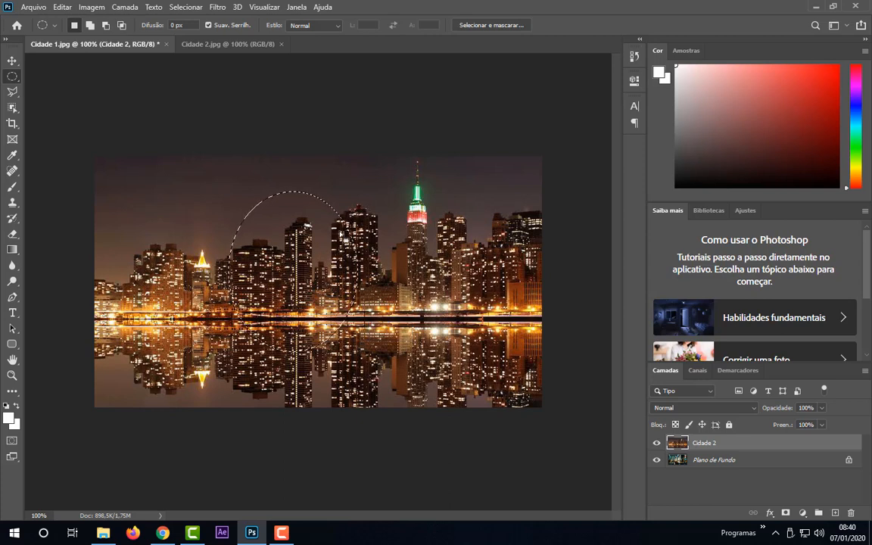
{"action": "left_click", "coordinate": [91, 26]}
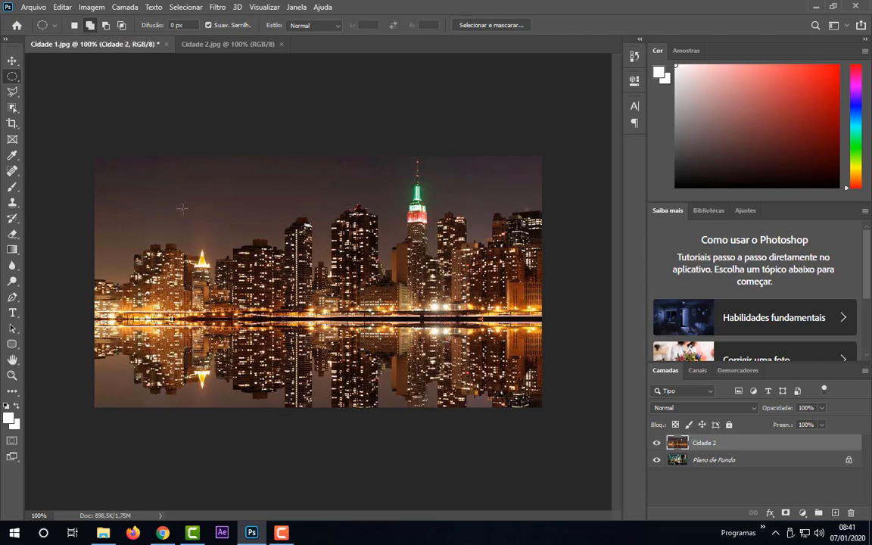
{"action": "left_click_drag", "start_coordinate": [155, 181], "coordinate": [318, 333]}
{"action": "left_click_drag", "start_coordinate": [279, 198], "coordinate": [437, 331]}
{"action": "key", "text": "Delete"}
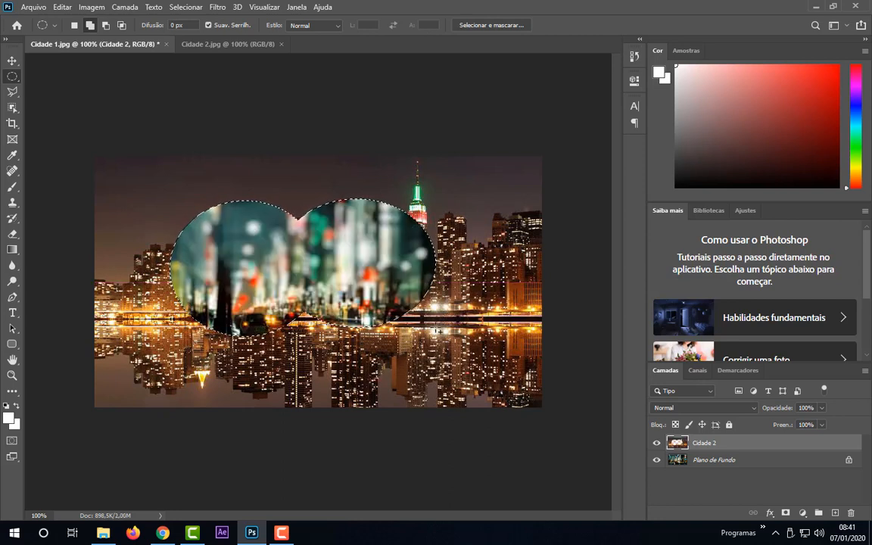
{"action": "key", "text": "ctrl+d"}
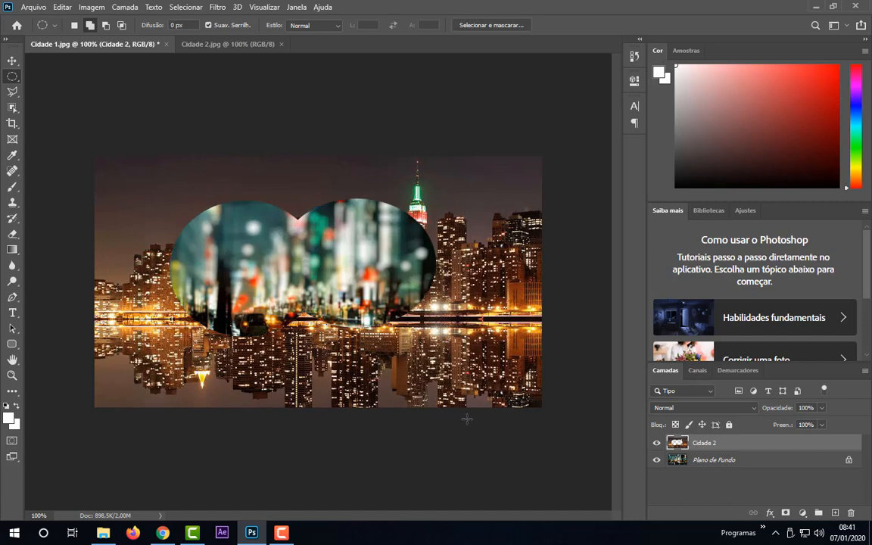
Undo the deletion of the combined elliptical area and clear its selection
{"action": "key", "text": "ctrl+z"}
{"action": "key", "text": "ctrl+z"}
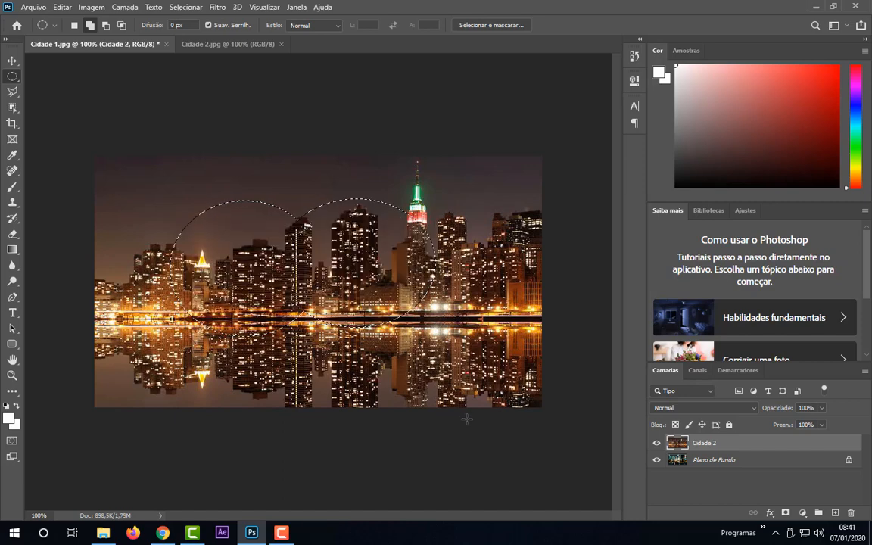
{"action": "key", "text": "ctrl+d"}
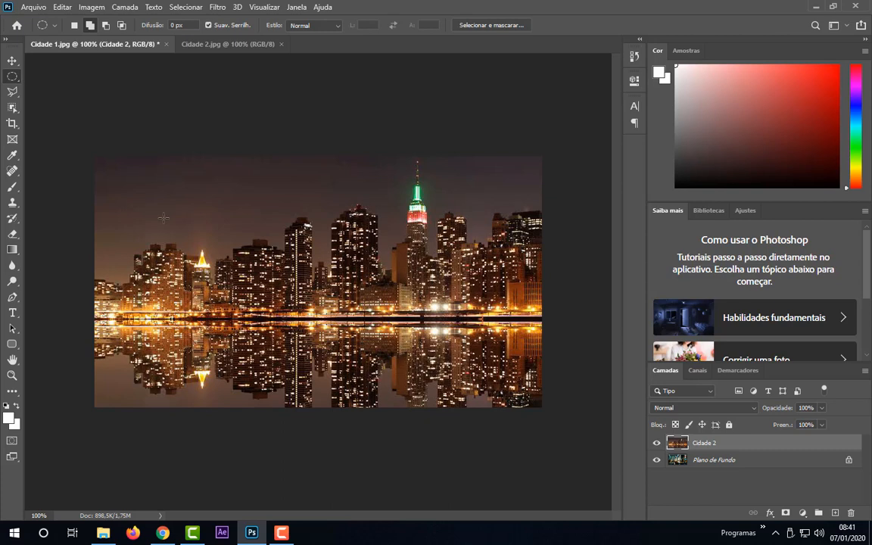
Try deleting a crescent, made by subtracting one elliptical selection from another over the left buildings, from the Cidade 2 layer
{"action": "left_click_drag", "start_coordinate": [184, 251], "coordinate": [303, 333]}
{"action": "left_click", "coordinate": [106, 25]}
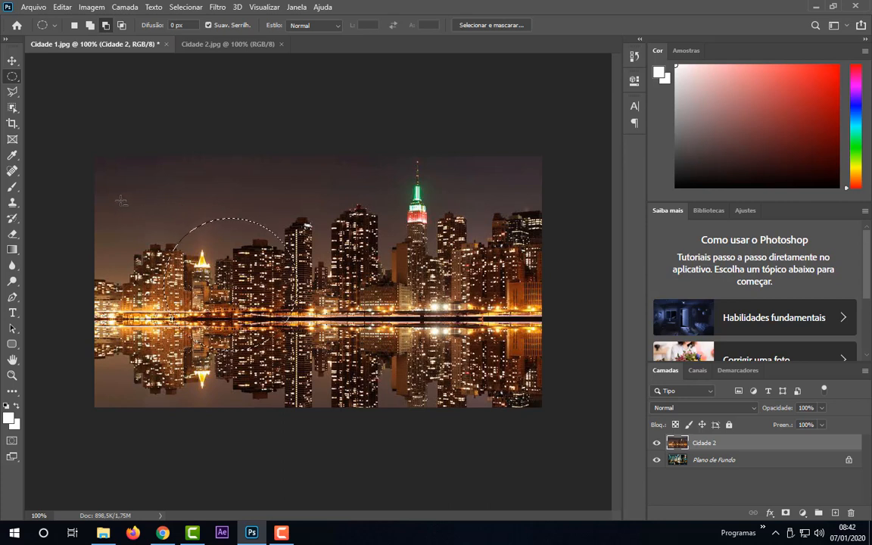
{"action": "left_click_drag", "start_coordinate": [117, 197], "coordinate": [260, 368]}
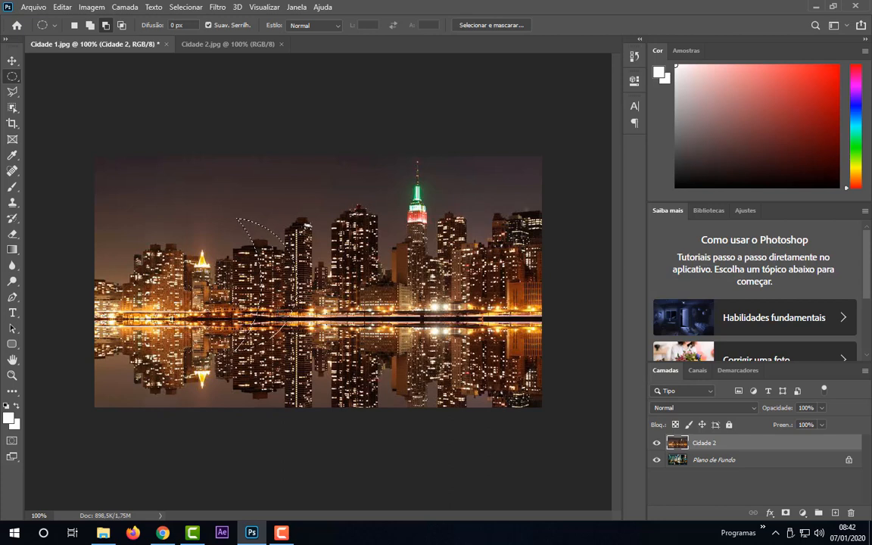
{"action": "key", "text": "Delete"}
{"action": "key", "text": "ctrl+d"}
Try deleting the intersection of two overlapping elliptical selections over the buildings left of centre from Cidade 2, and undo it
{"action": "left_click", "coordinate": [120, 26]}
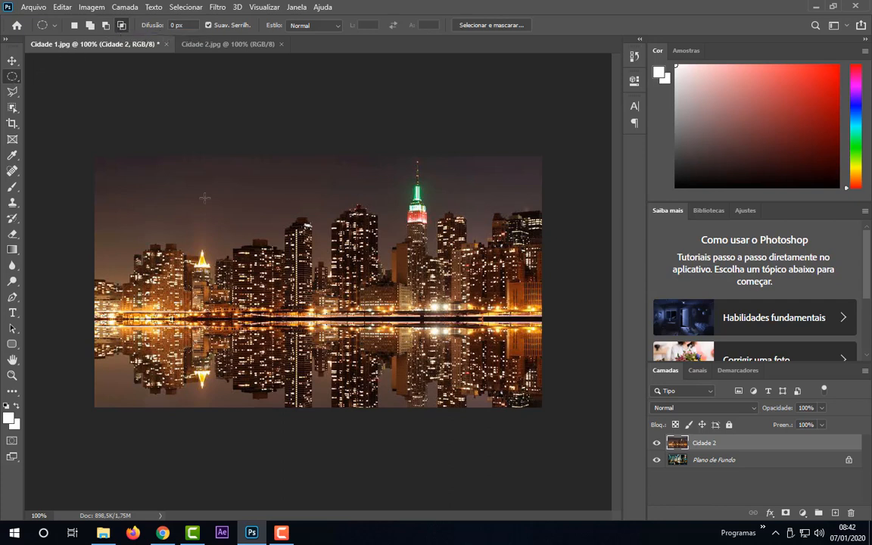
{"action": "left_click_drag", "start_coordinate": [156, 191], "coordinate": [324, 321]}
{"action": "left_click_drag", "start_coordinate": [351, 168], "coordinate": [198, 346]}
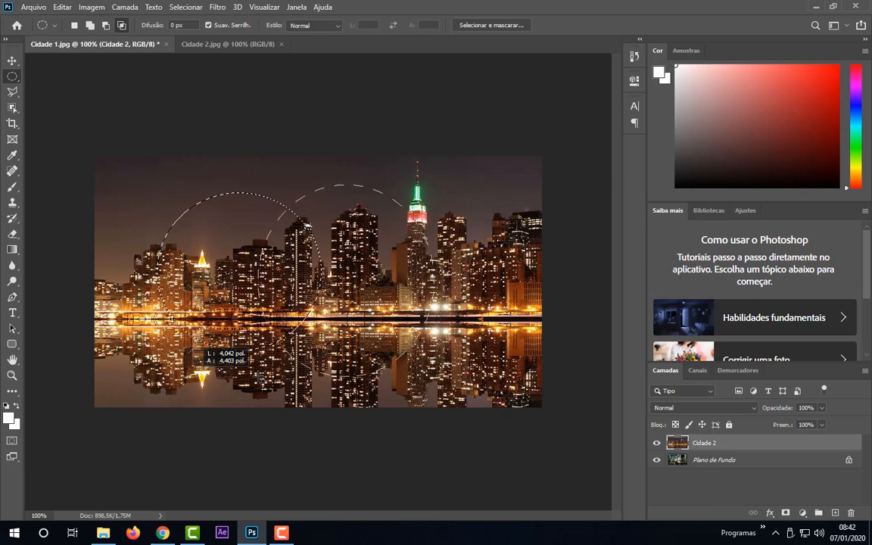
{"action": "left_click_drag", "start_coordinate": [199, 347], "coordinate": [198, 346]}
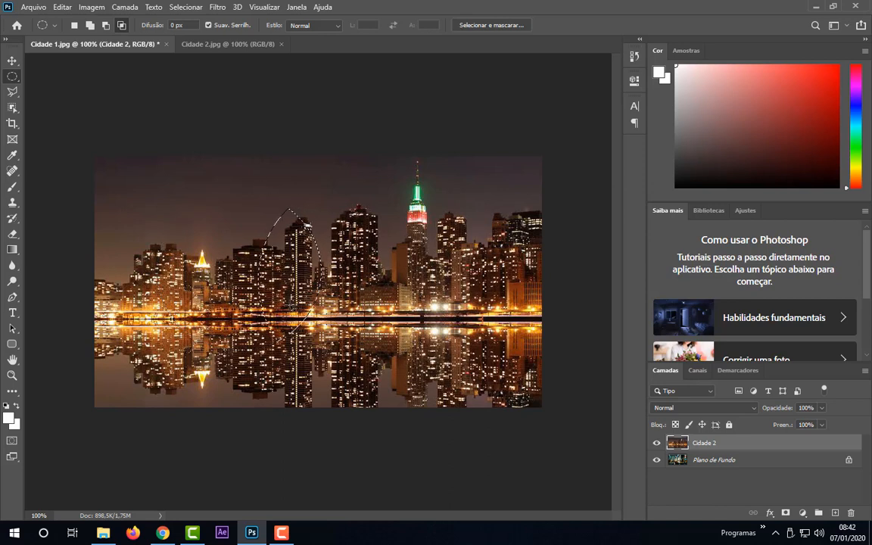
{"action": "key", "text": "Delete"}
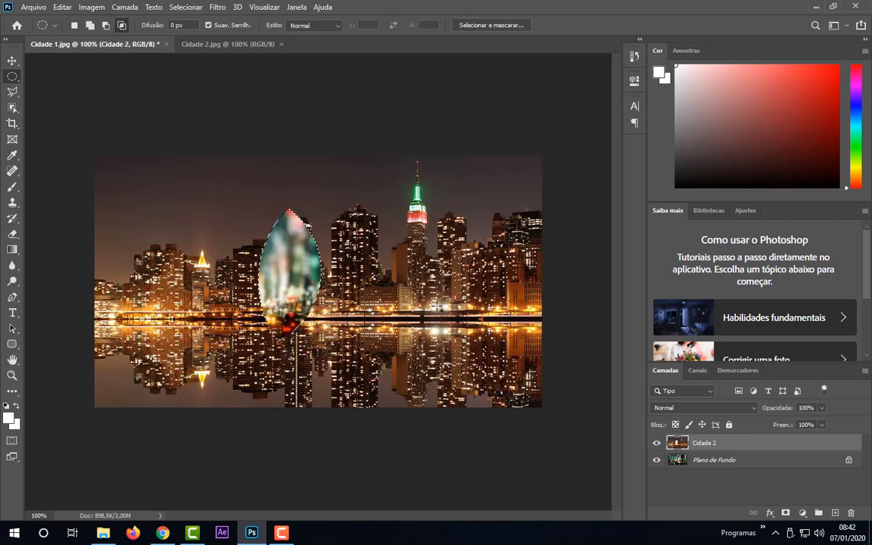
{"action": "key", "text": "ctrl+d"}
{"action": "key", "text": "ctrl+z"}
{"action": "key", "text": "ctrl+z"}
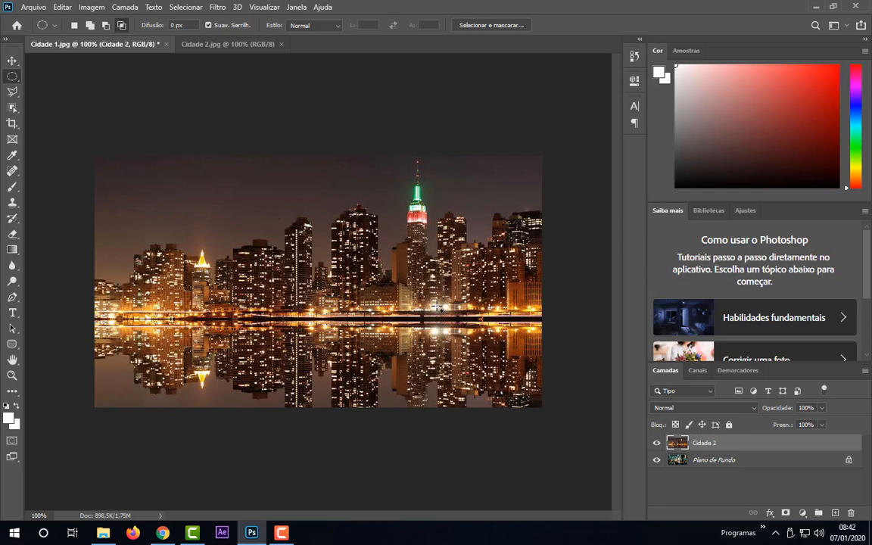
Delete a single-pixel row across the sky from Cidade 2 with the Single Row Marquee and select three more rows below it
{"action": "left_click", "coordinate": [15, 81]}
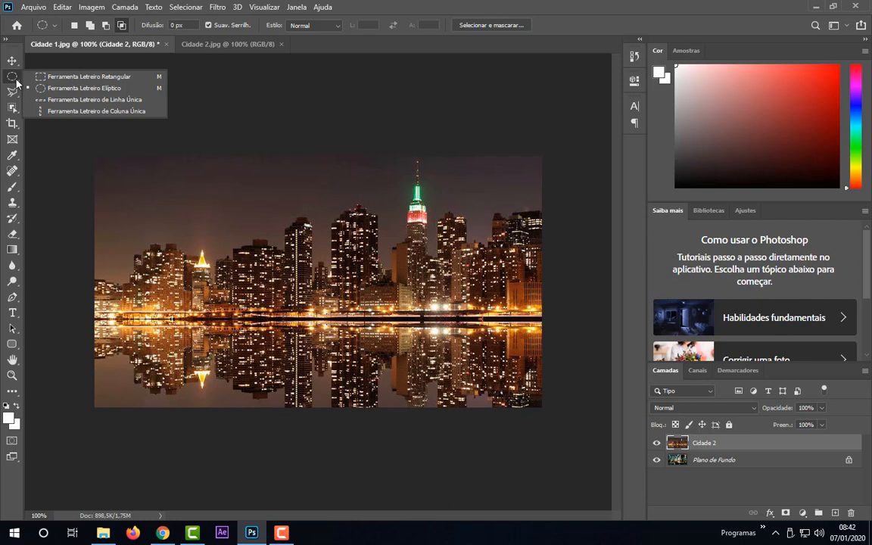
{"action": "left_click", "coordinate": [67, 99]}
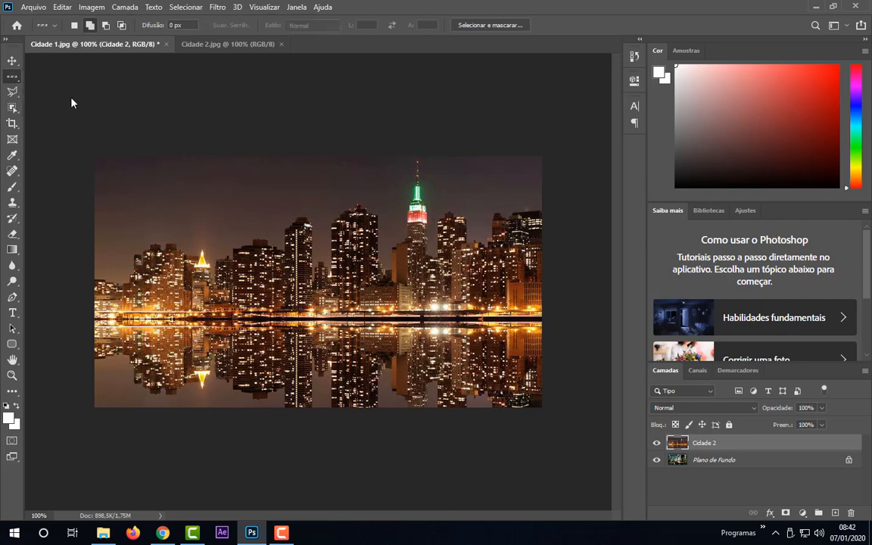
{"action": "left_click", "coordinate": [98, 185]}
{"action": "left_click", "coordinate": [99, 218]}
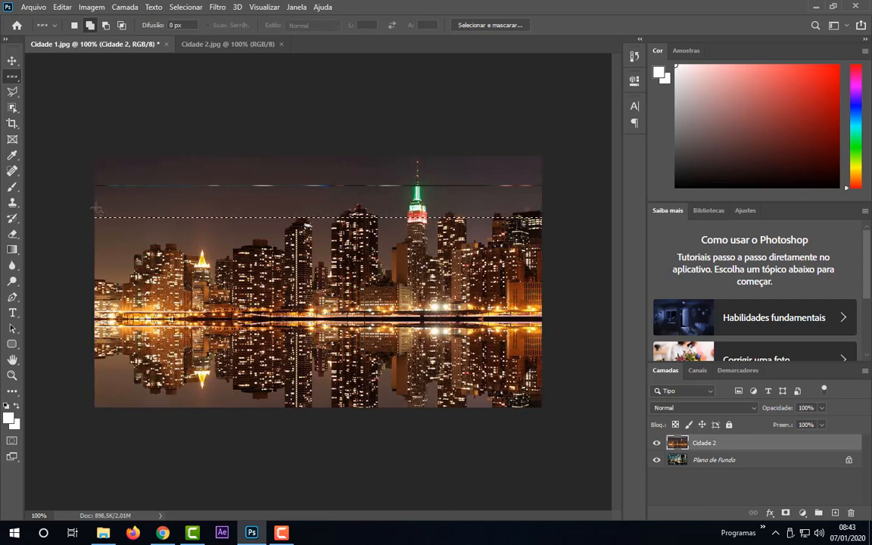
{"action": "left_click", "coordinate": [97, 208]}
{"action": "left_click", "coordinate": [97, 197]}
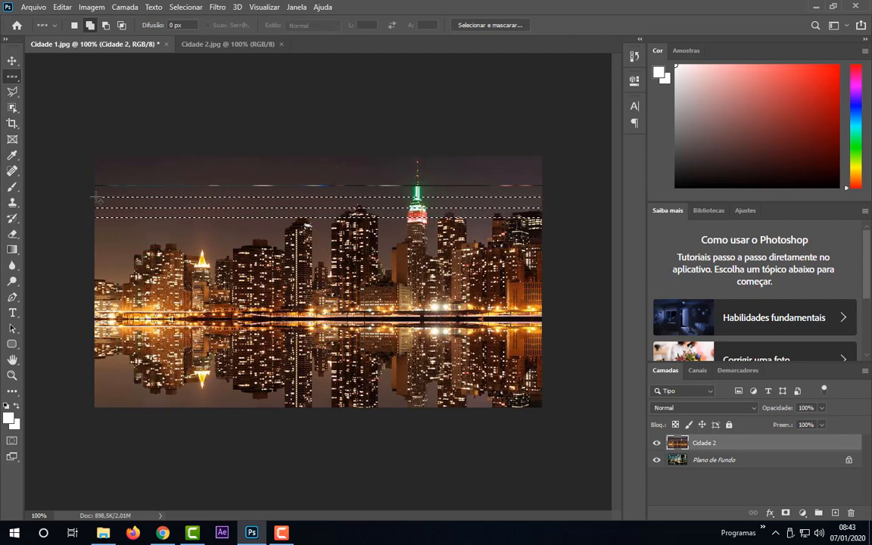
{"action": "key", "text": "ctrl+d"}
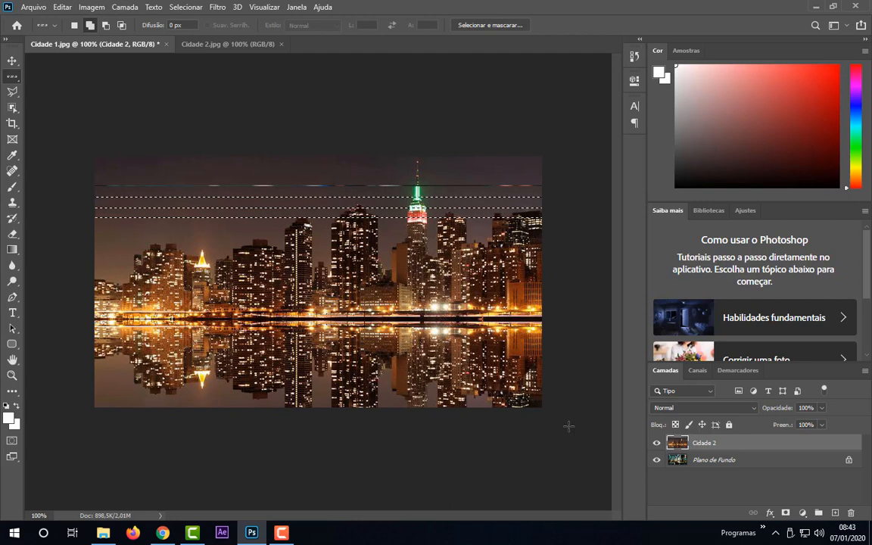
Undo the row selections and the deletion of the single-pixel row across the sky
{"action": "key", "text": "ctrl+z"}
{"action": "key", "text": "ctrl+z"}
{"action": "key", "text": "ctrl+z"}
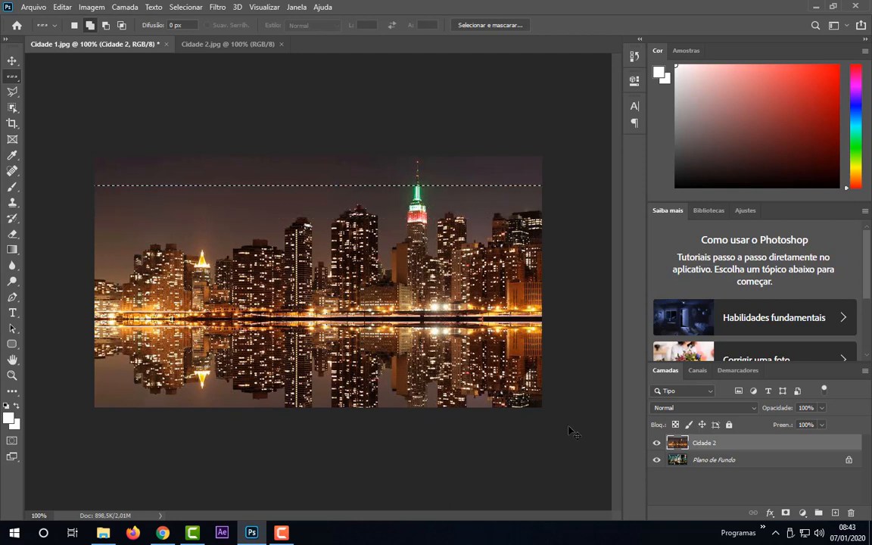
{"action": "key", "text": "ctrl+z"}
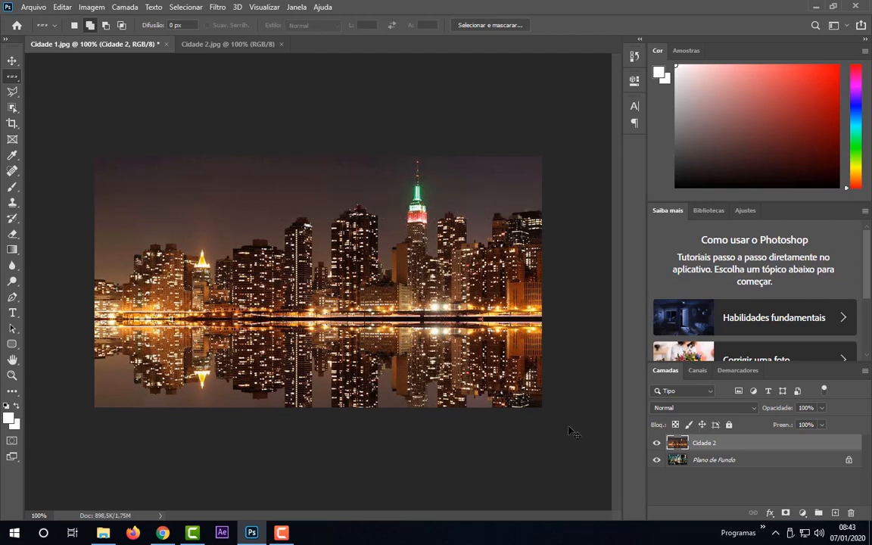
Delete six single-pixel columns near the photo's left edge from the Cidade 2 layer using the Single Column Marquee, and deselect
{"action": "right_click", "coordinate": [18, 84]}
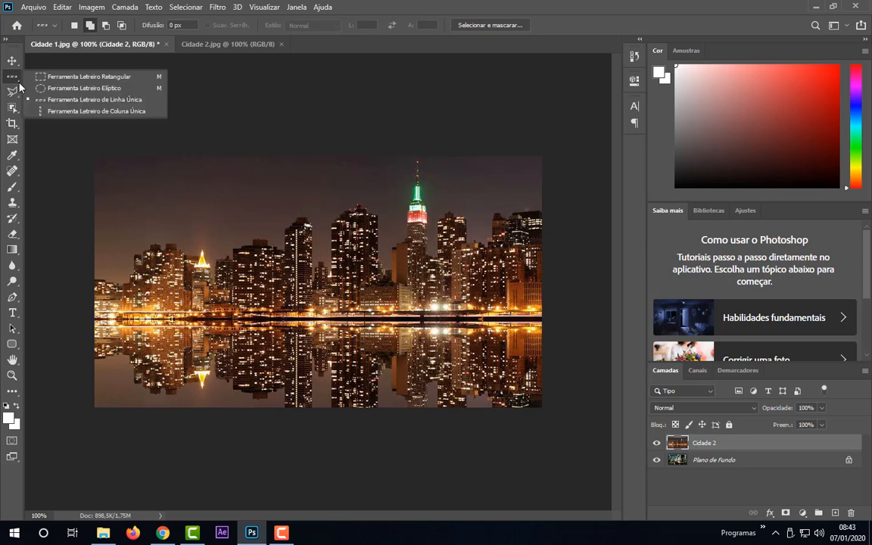
{"action": "left_click", "coordinate": [59, 111]}
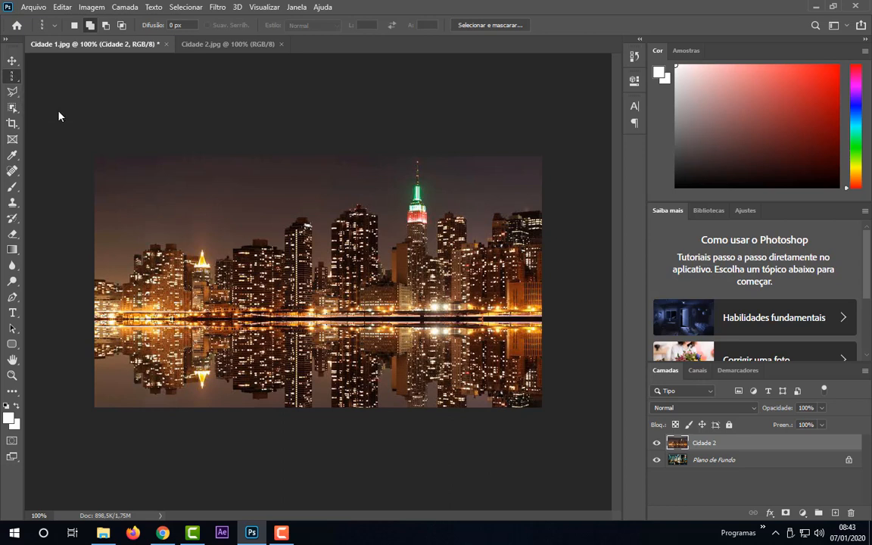
{"action": "left_click", "coordinate": [122, 159]}
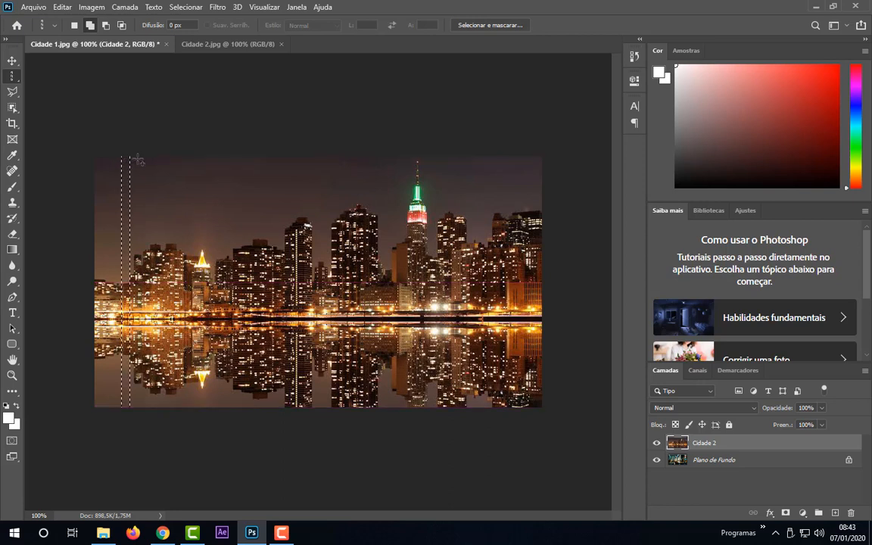
{"action": "left_click", "coordinate": [130, 159], "text": "shift"}
{"action": "left_click", "coordinate": [138, 159], "text": "shift"}
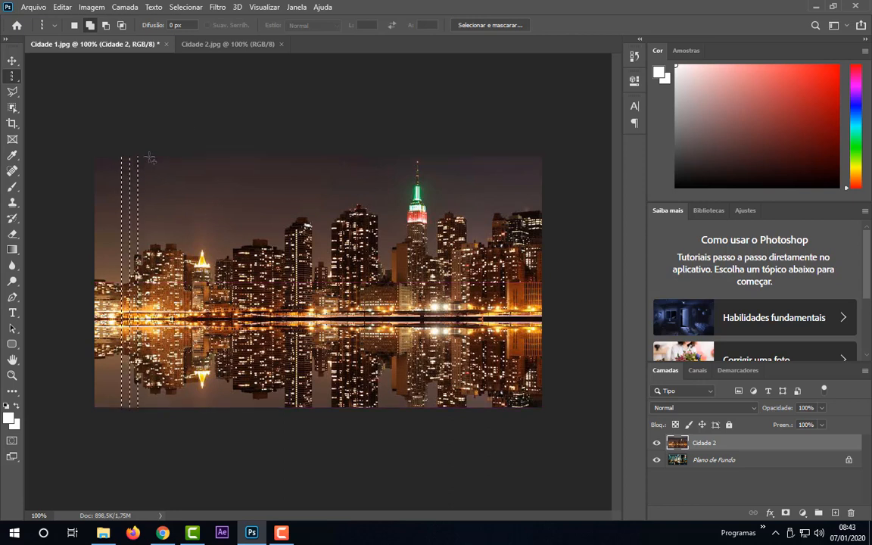
{"action": "left_click", "coordinate": [149, 159], "text": "shift"}
{"action": "left_click", "coordinate": [161, 159], "text": "shift"}
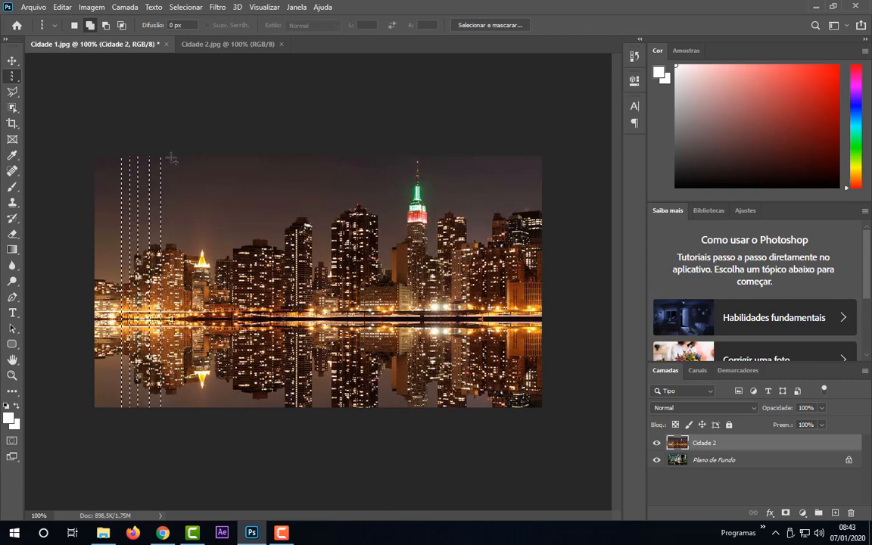
{"action": "left_click", "coordinate": [171, 160], "text": "shift"}
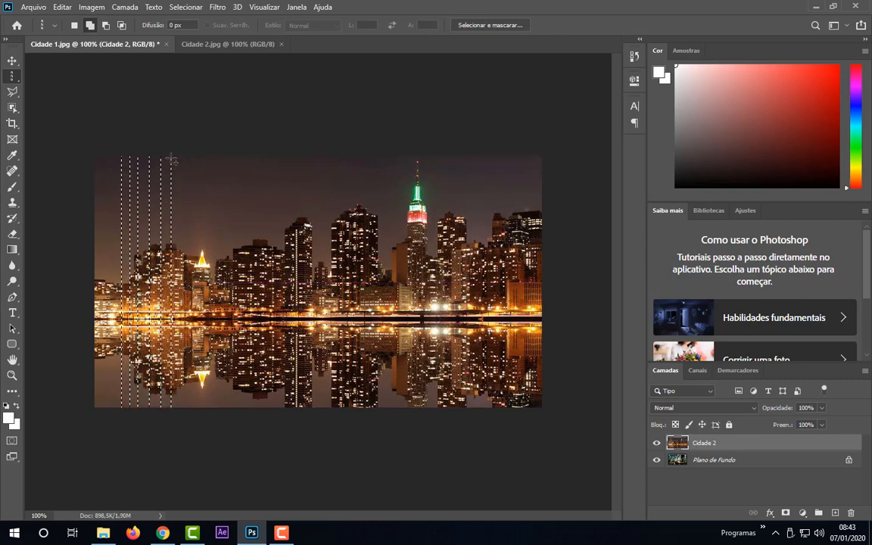
{"action": "key", "text": "Delete"}
{"action": "key", "text": "ctrl+d"}
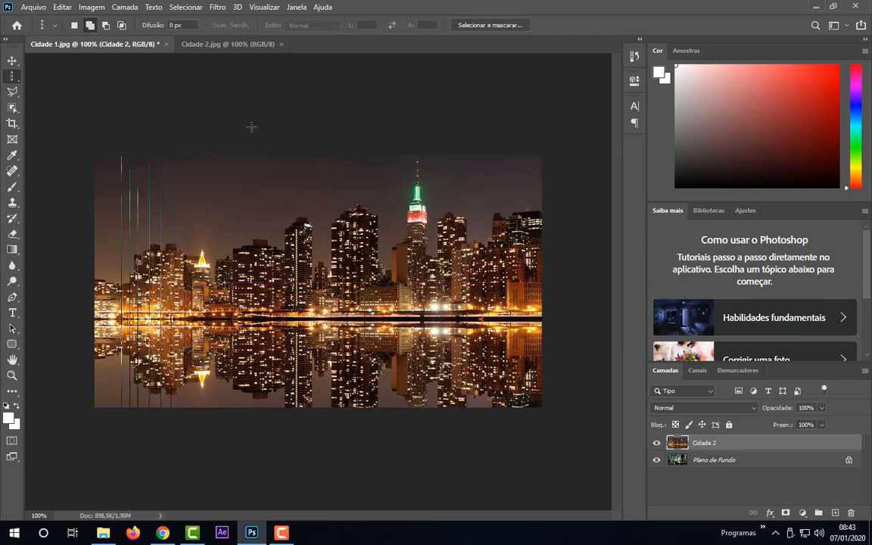